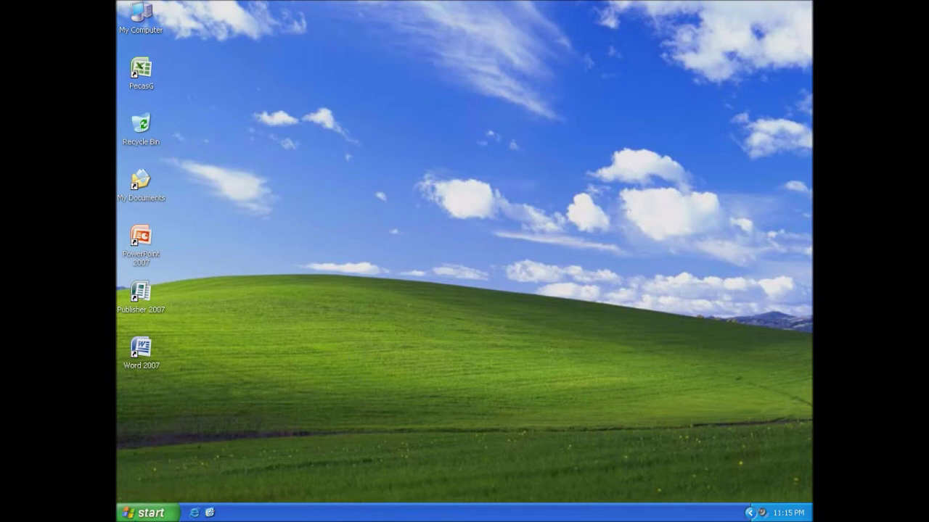
pyautogui.click(134, 515)
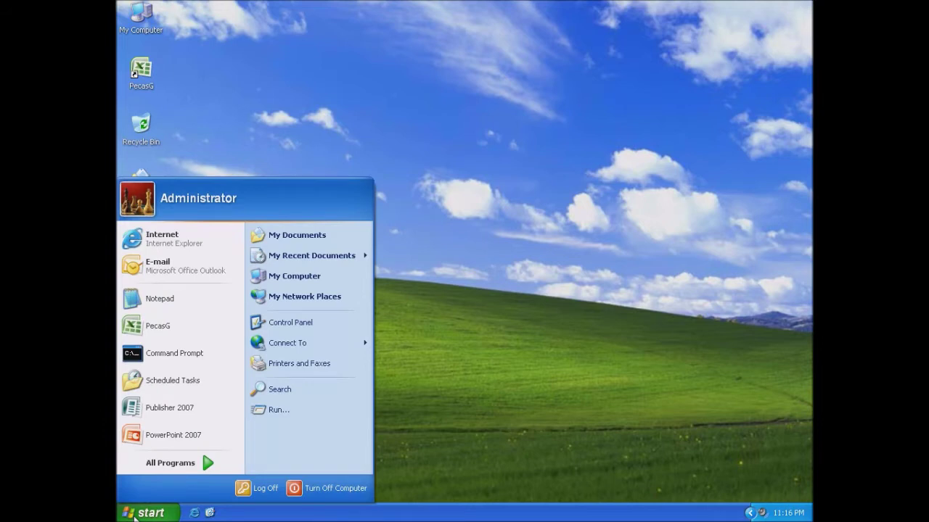
pyautogui.click(311, 410)
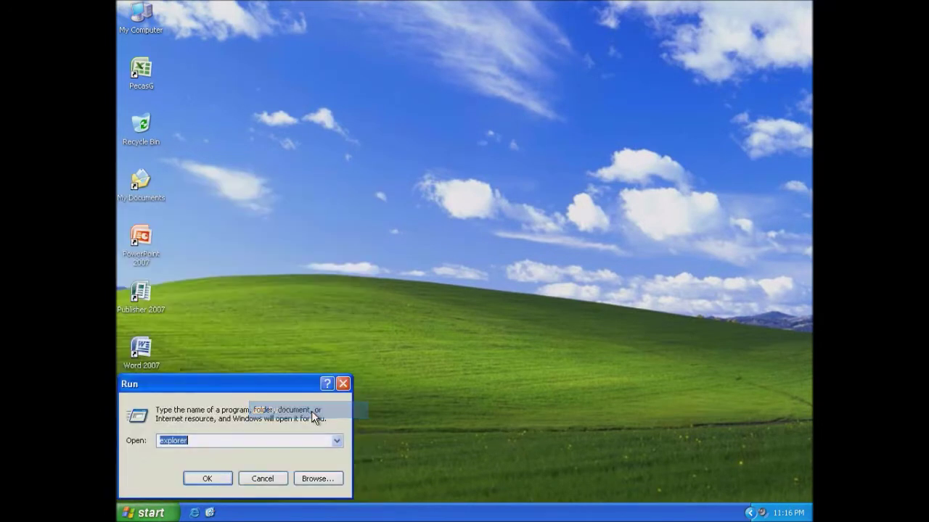
pyautogui.write('h')
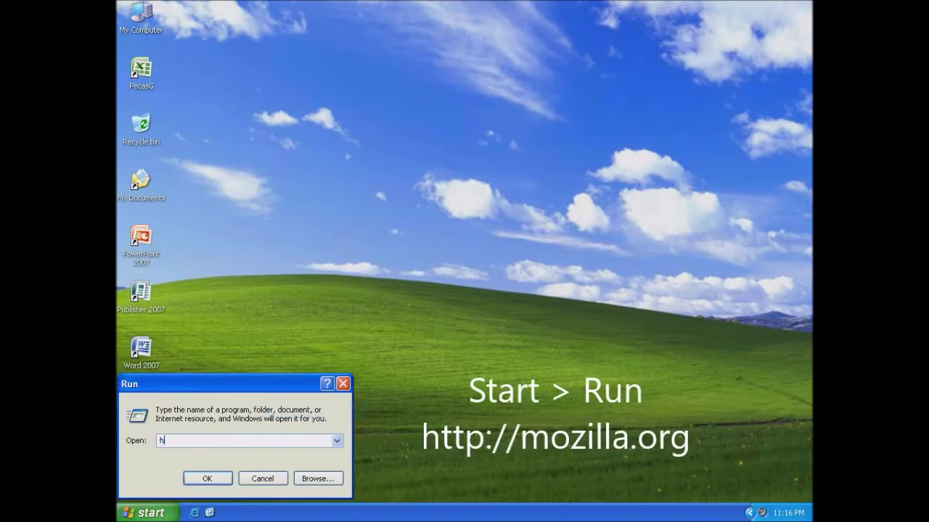
pyautogui.write('ttp://mozilla.org')
pyautogui.click(229, 480)
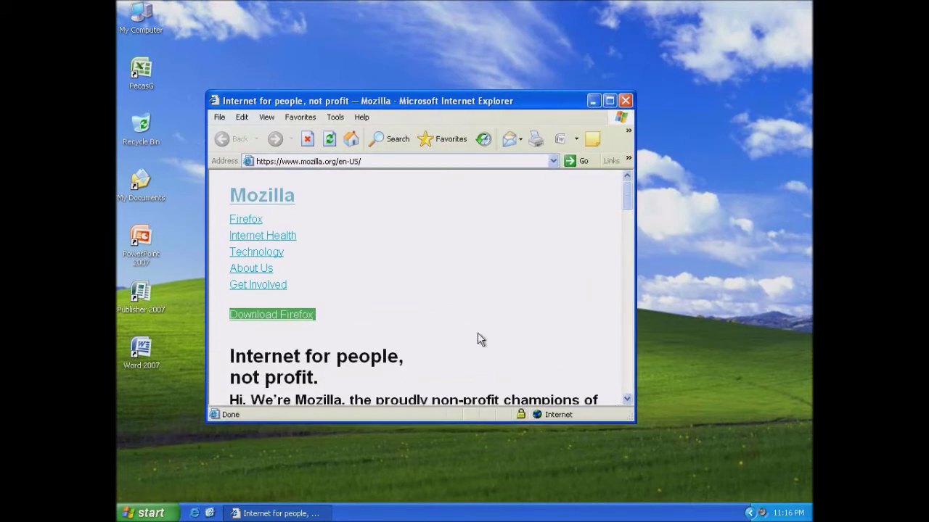
# - Download Firefox from the Mozilla site, choosing to run Firefox Setup 52.1.2esr.exe directly, and close the Internet Explorer window
pyautogui.click(258, 317)
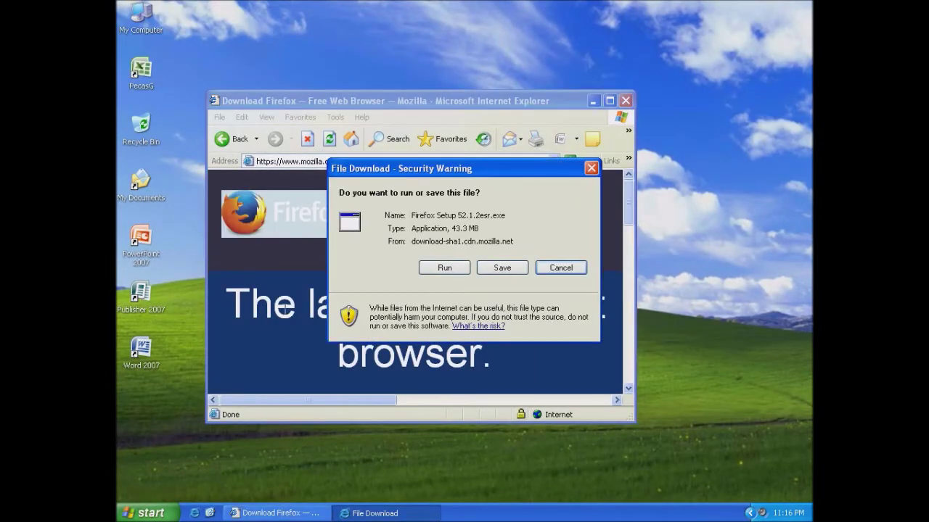
pyautogui.click(438, 270)
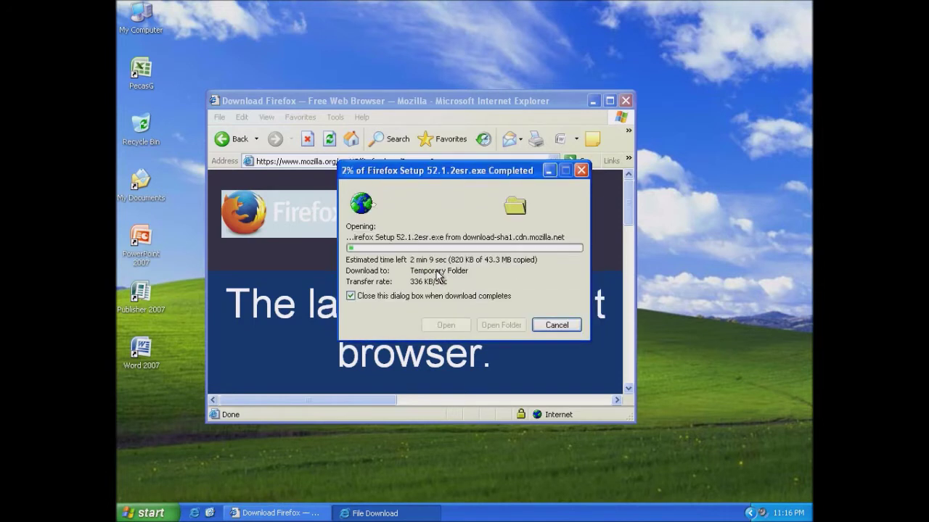
pyautogui.click(624, 418)
pyautogui.moveTo(624, 418); pyautogui.dragTo(699, 463)
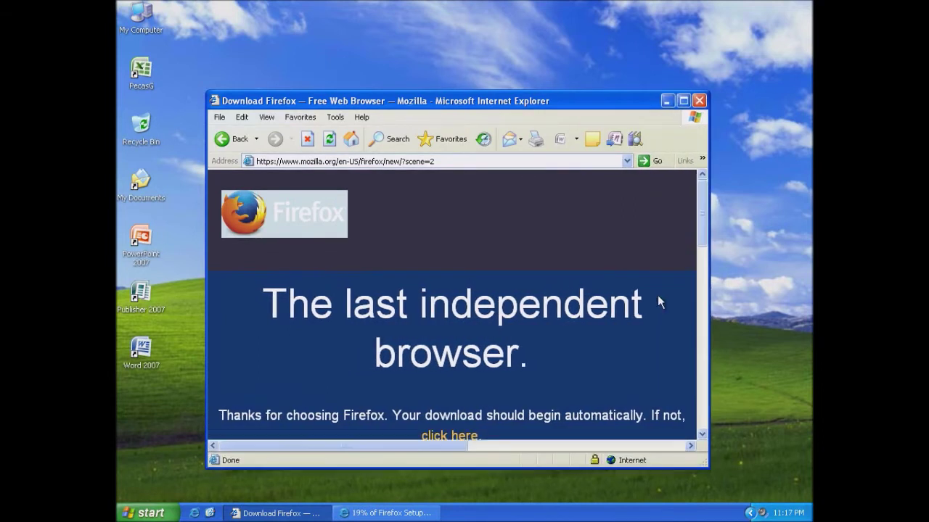
pyautogui.click(701, 101)
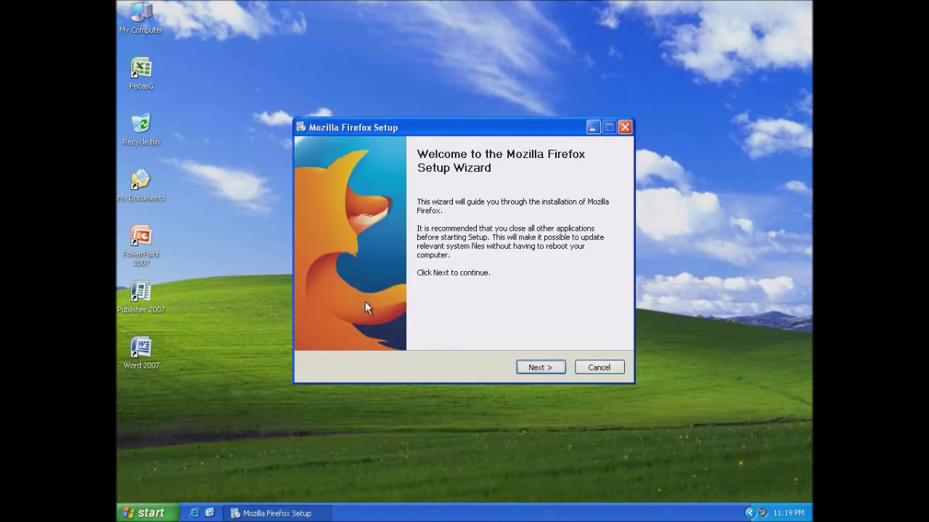
# - Install Firefox with the Standard setup type as the default web browser and launch it on finishing
pyautogui.click(550, 367)
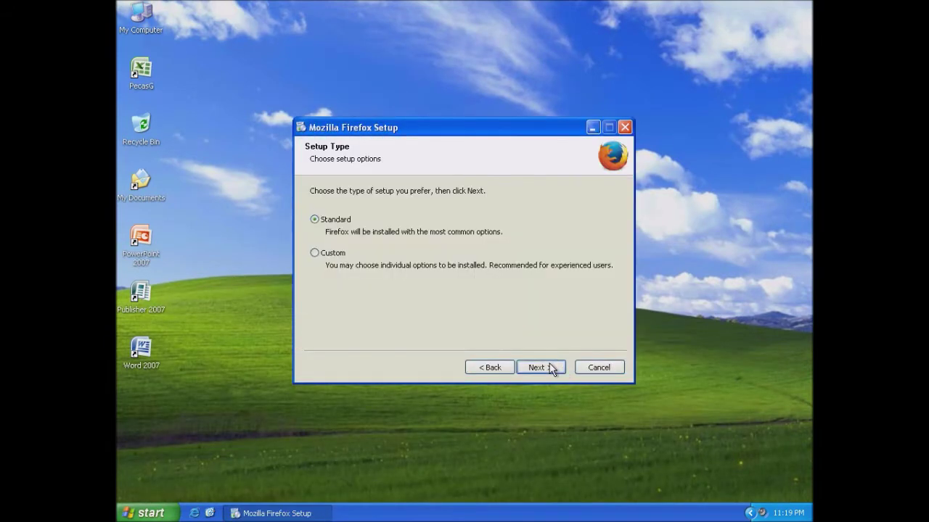
pyautogui.click(552, 369)
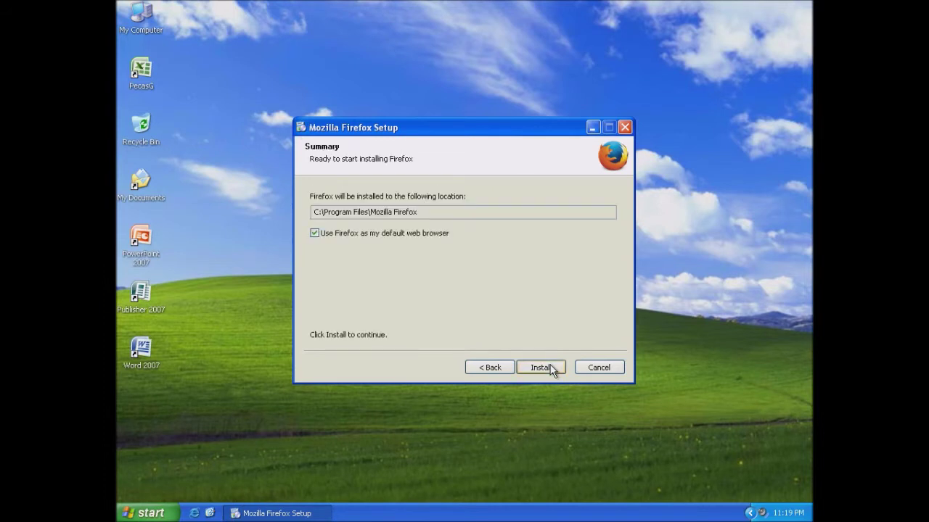
pyautogui.click(551, 369)
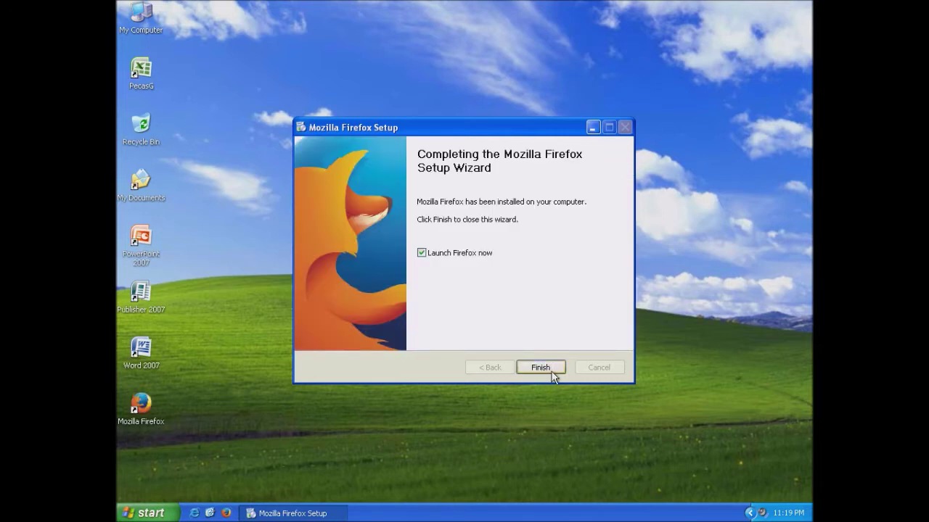
pyautogui.click(552, 369)
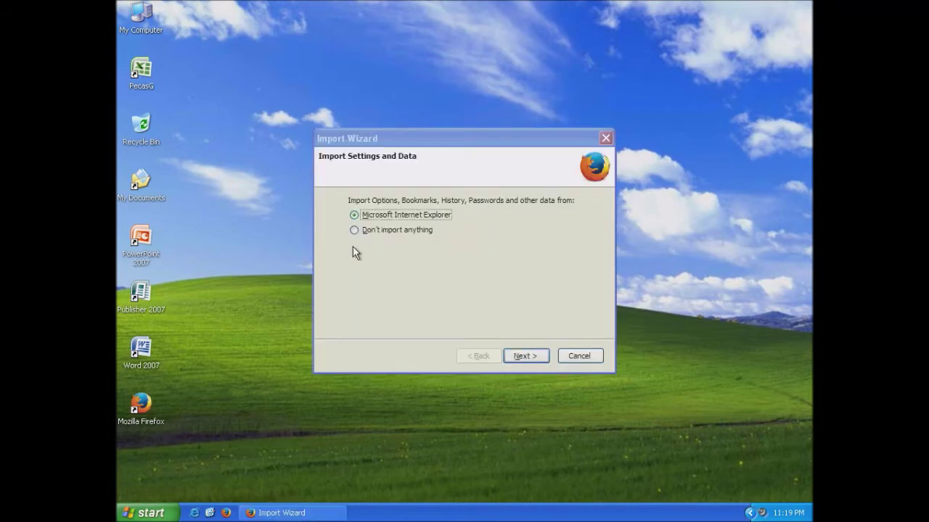
# - Complete the Firefox Import Wizard with the option not to import anything
pyautogui.click(355, 230)
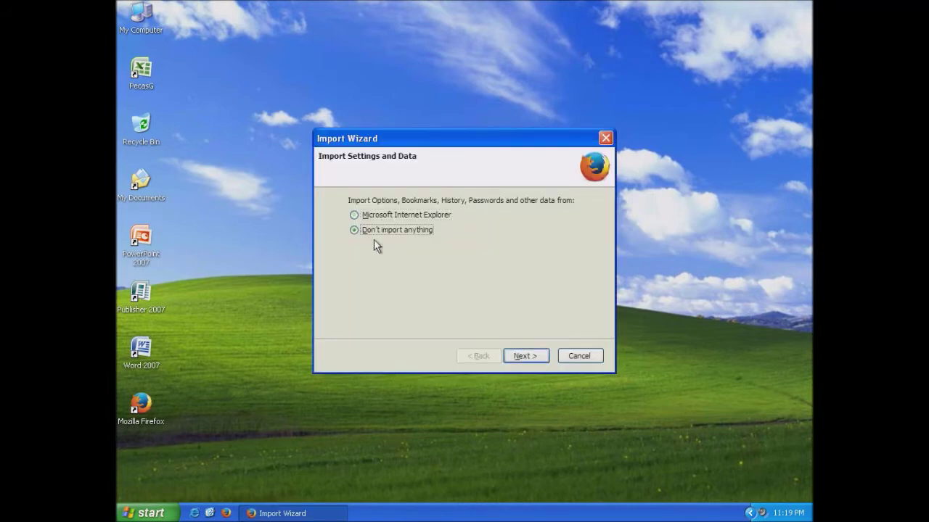
pyautogui.click(538, 357)
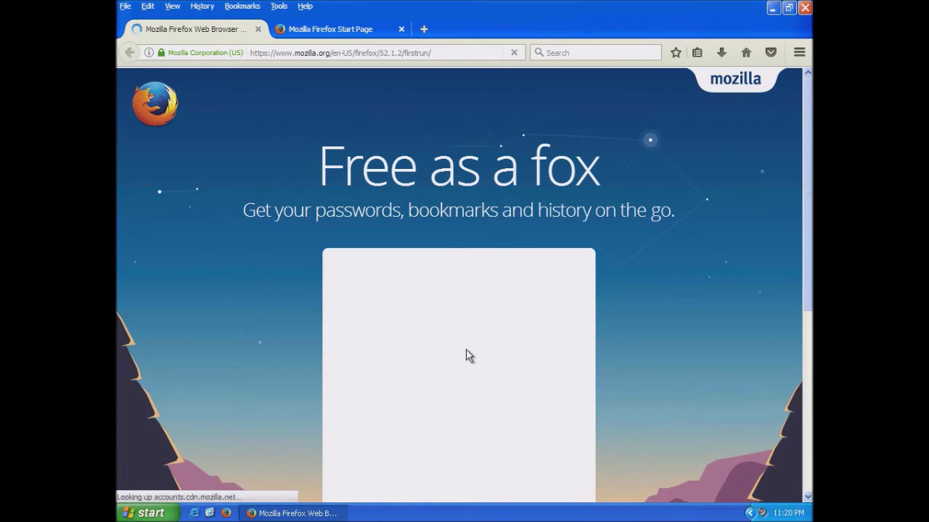
pyautogui.scroll(-5, 797, 296)
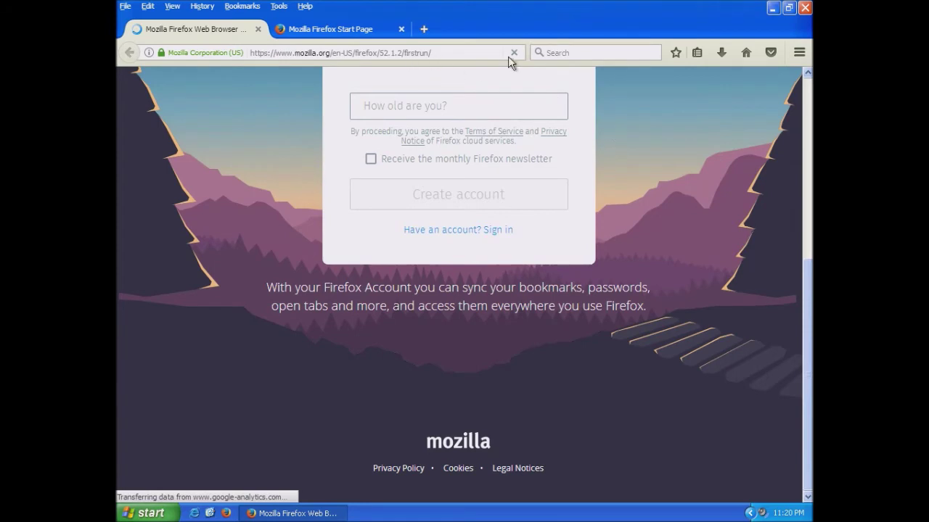
# - Search Google for "kb4012598 article" and open the matching Microsoft support page
pyautogui.click(567, 53)
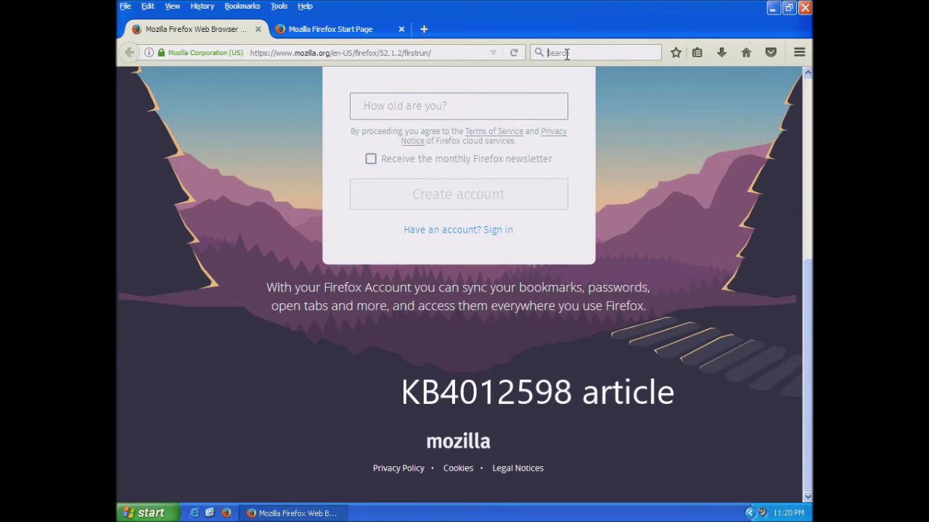
pyautogui.write('kb')
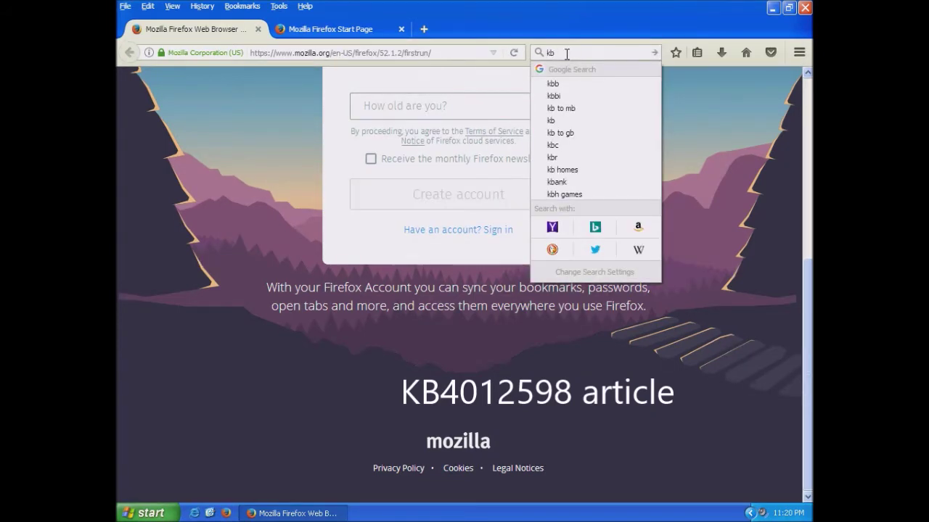
pyautogui.write('40')
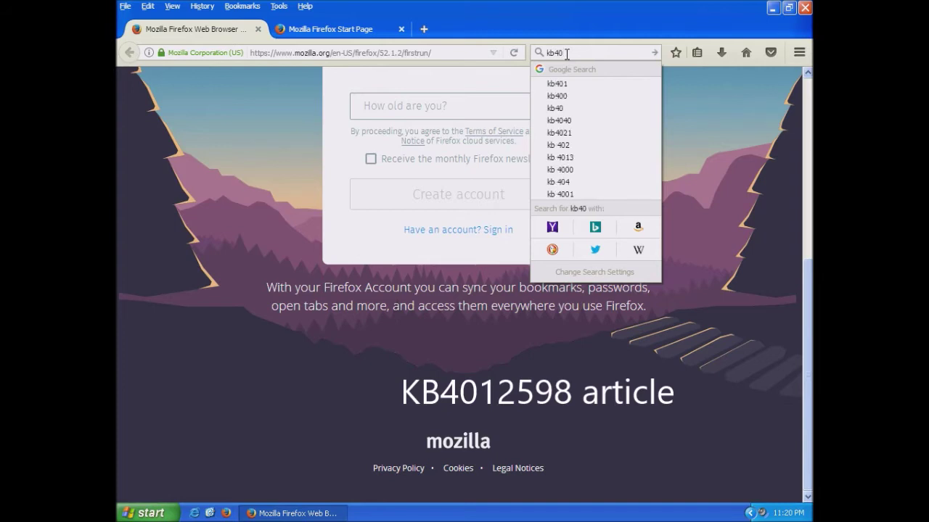
pyautogui.write('1')
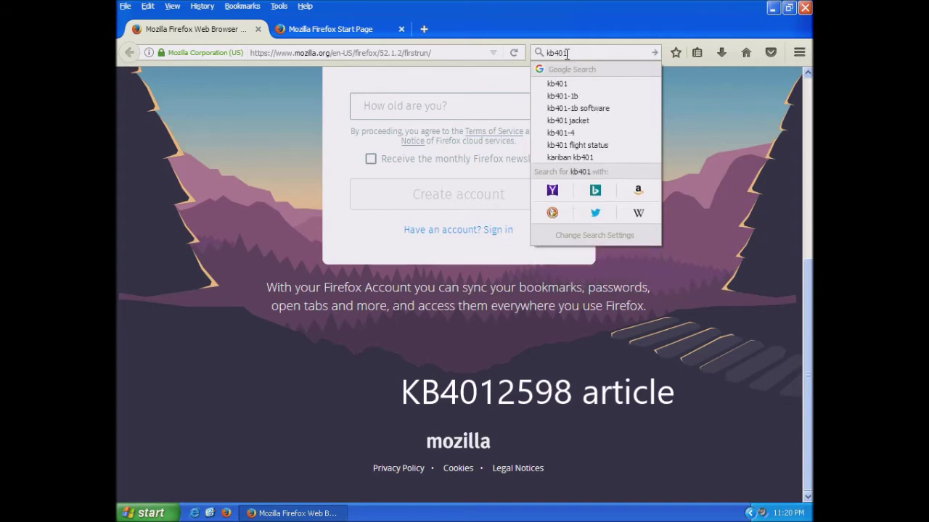
pyautogui.write('259')
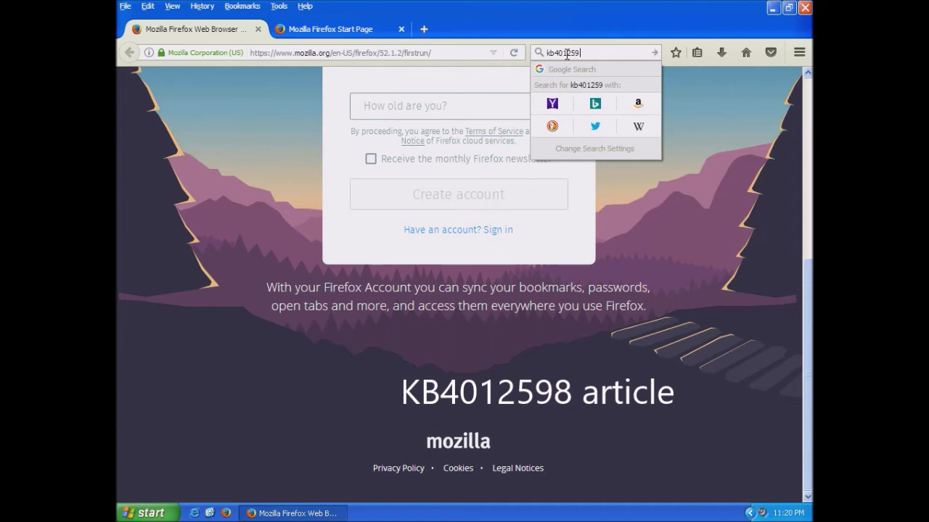
pyautogui.write('8 article')
pyautogui.click(652, 59)
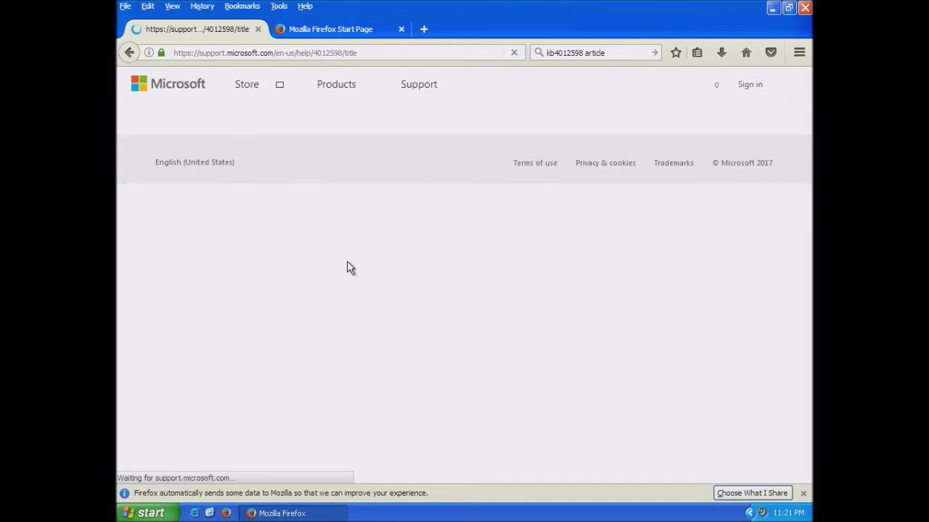
# - Open the Microsoft Update Catalog website linked under Method 2 of the MS17-010 article
pyautogui.scroll(-3, 348, 305)
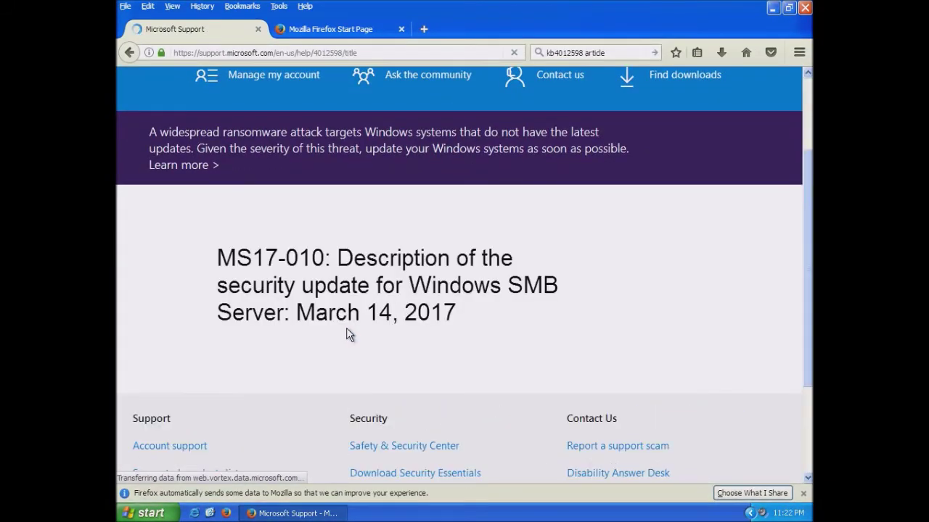
pyautogui.scroll(-3, 345, 350)
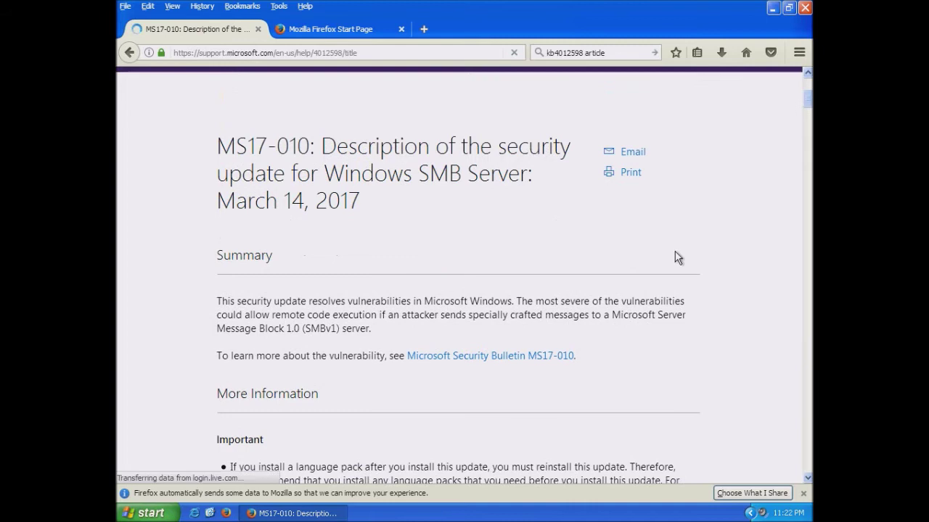
pyautogui.scroll(-4, 677, 257)
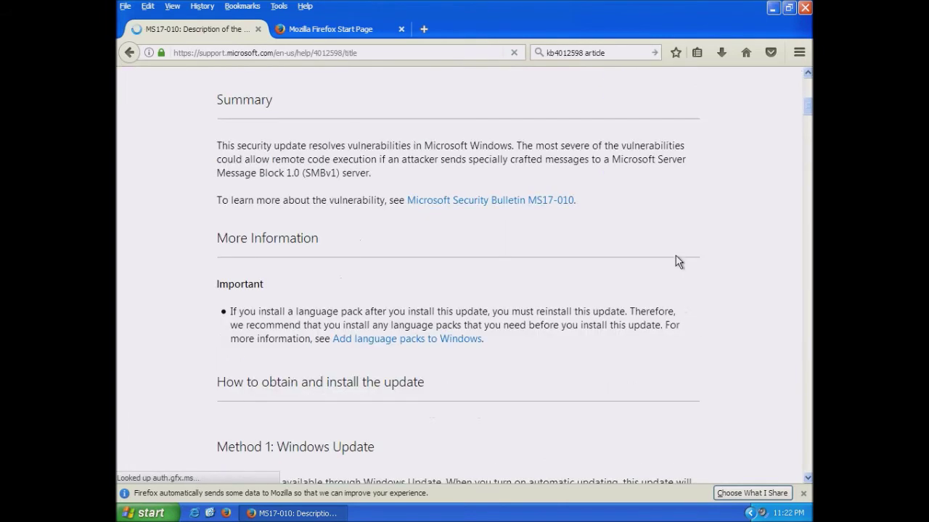
pyautogui.scroll(-4, 675, 258)
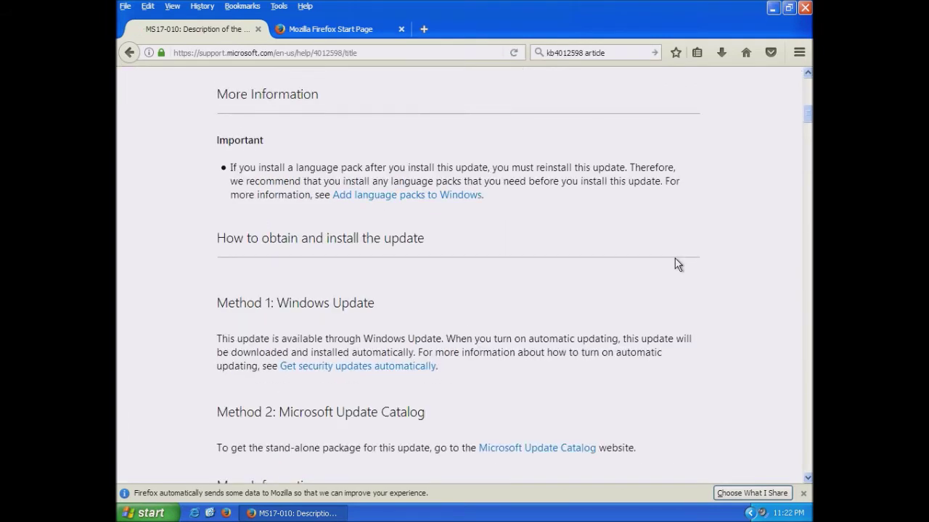
pyautogui.scroll(-1, 675, 259)
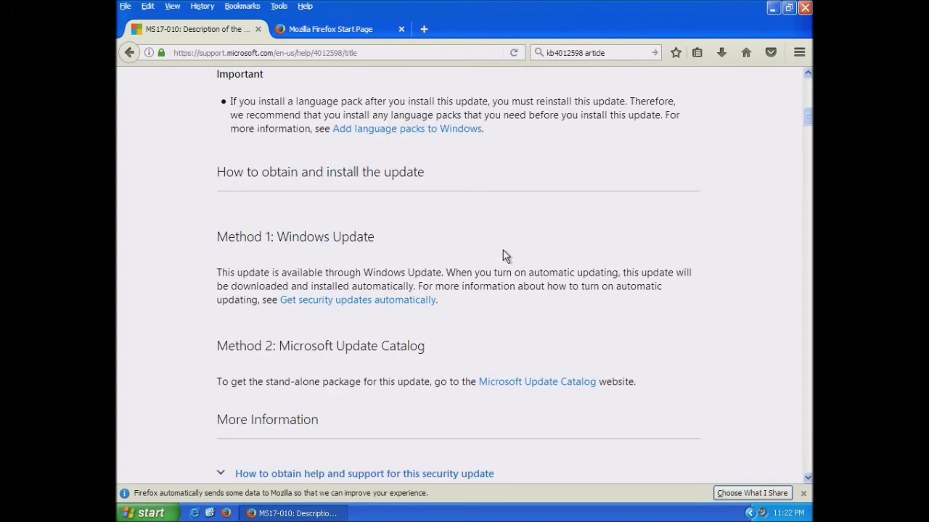
pyautogui.scroll(-1, 501, 252)
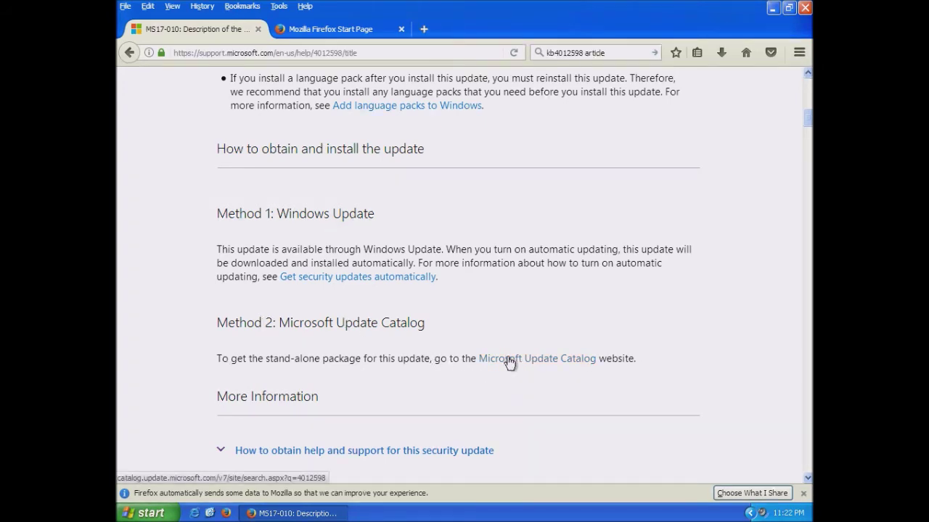
pyautogui.click(553, 363)
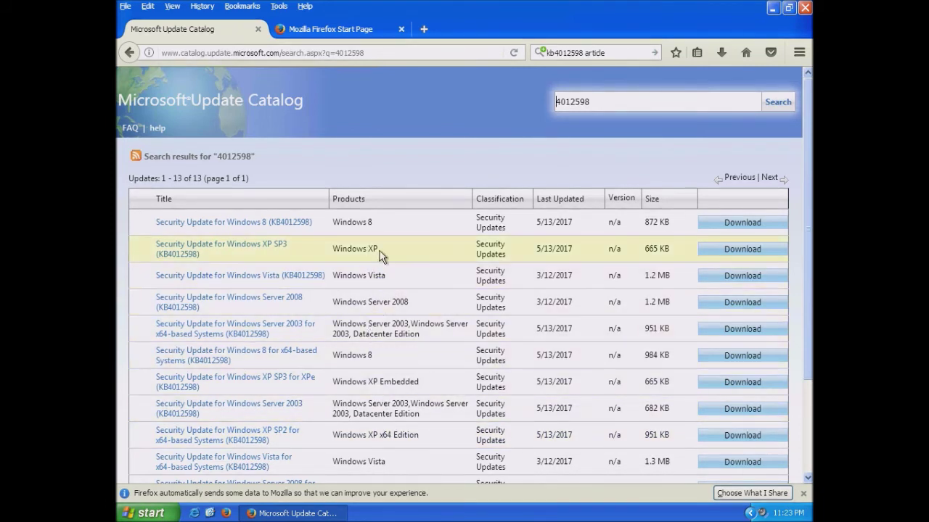
# - Download and save the Security Update for Windows XP SP3 (KB4012598), and close the catalog's download window
pyautogui.click(728, 250)
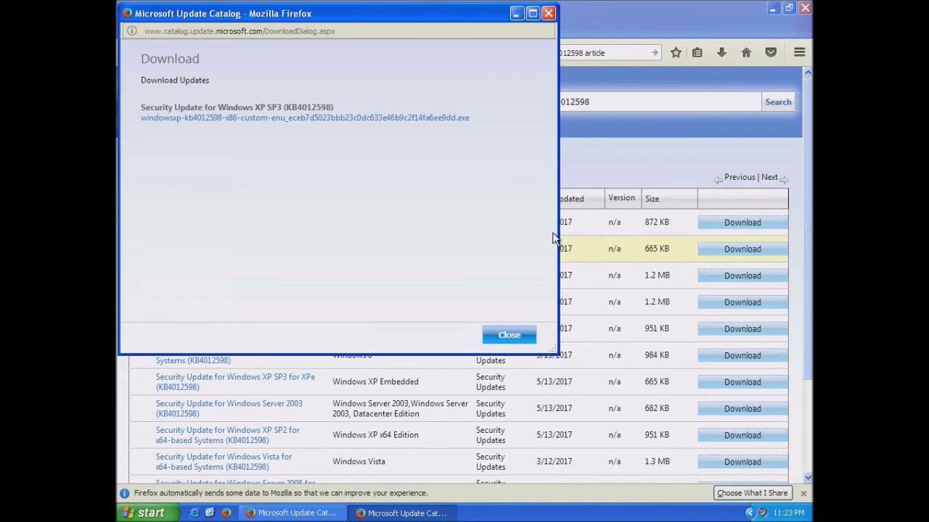
pyautogui.click(245, 121)
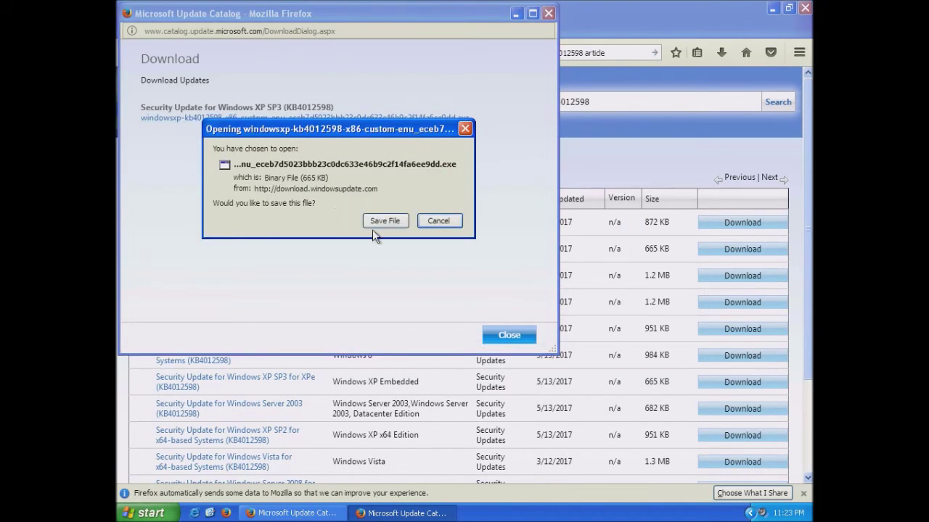
pyautogui.click(380, 222)
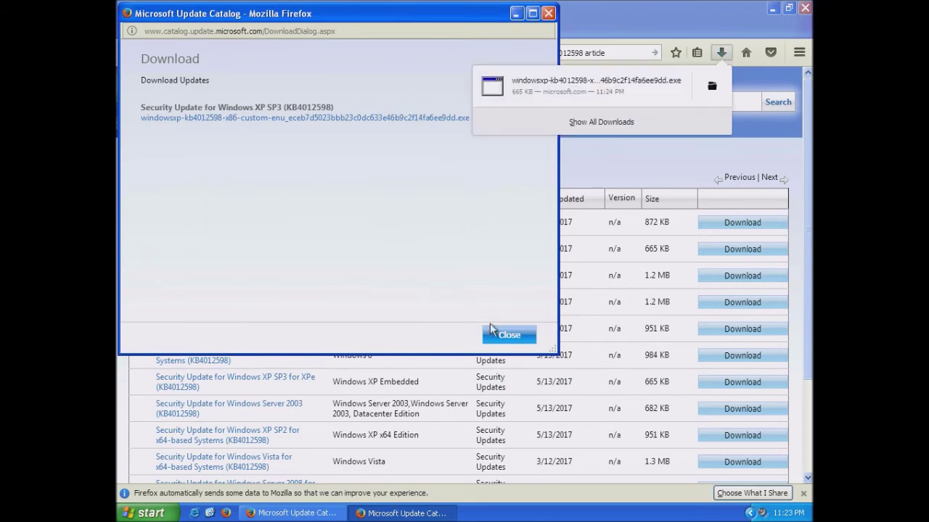
pyautogui.click(506, 340)
pyautogui.click(506, 337)
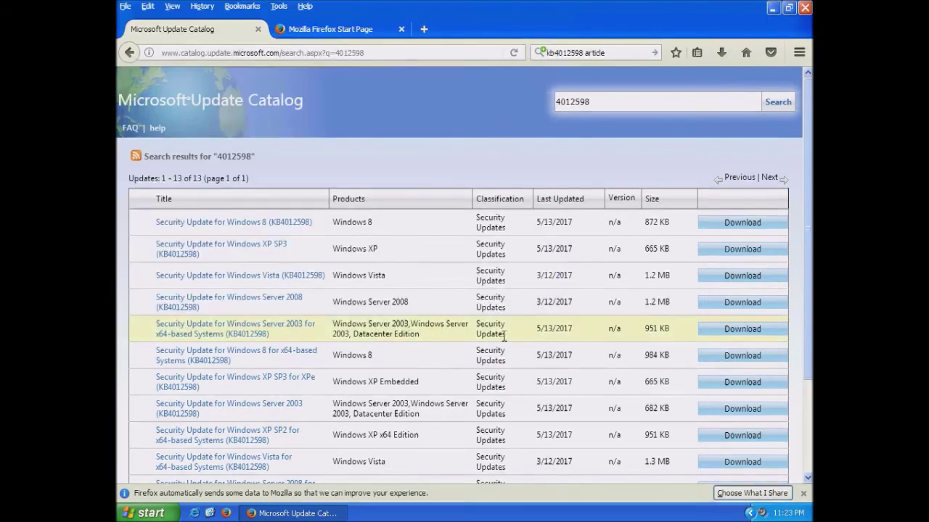
# - Try to install the downloaded KB4012598 update by running its executable from Firefox's downloads and allowing it past the security warning
pyautogui.click(721, 55)
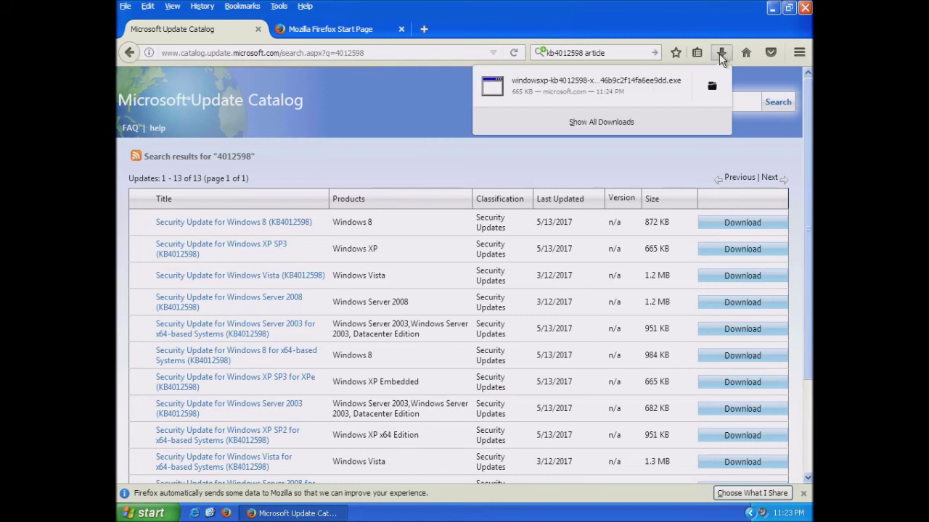
pyautogui.click(570, 85)
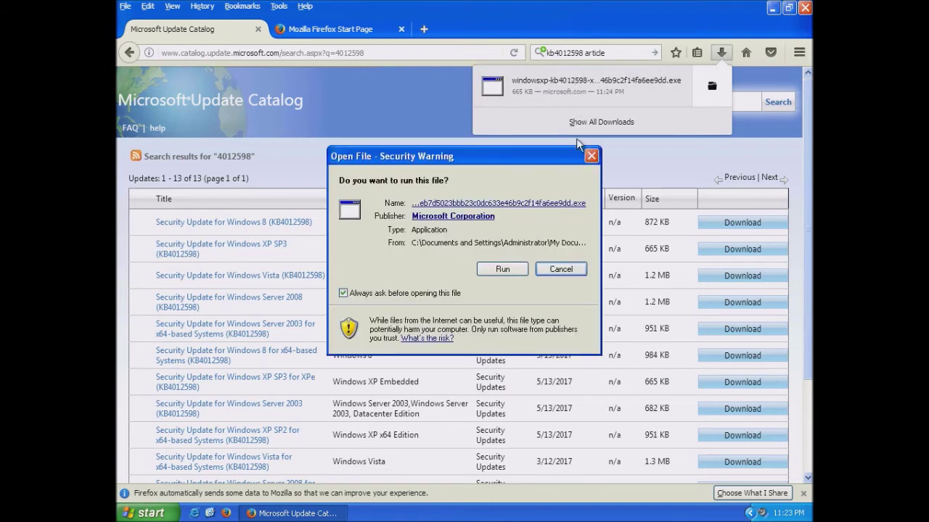
pyautogui.click(502, 269)
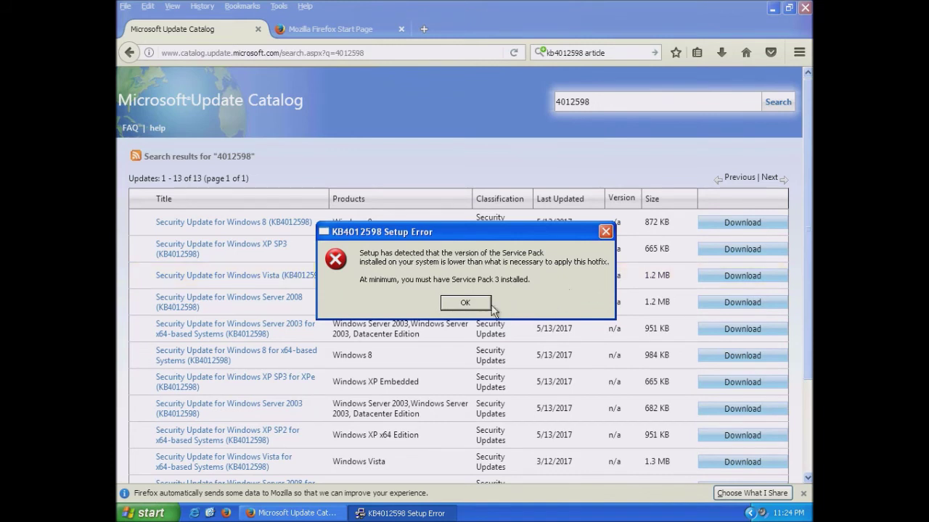
# - Dismiss the KB4012598 setup error and launch the Registry Editor by running "regedit"
pyautogui.click(465, 303)
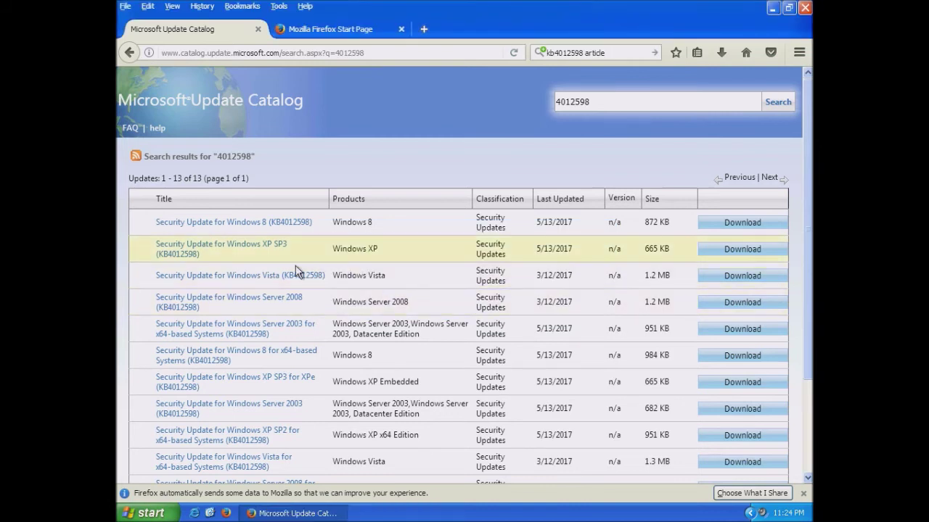
pyautogui.click(148, 513)
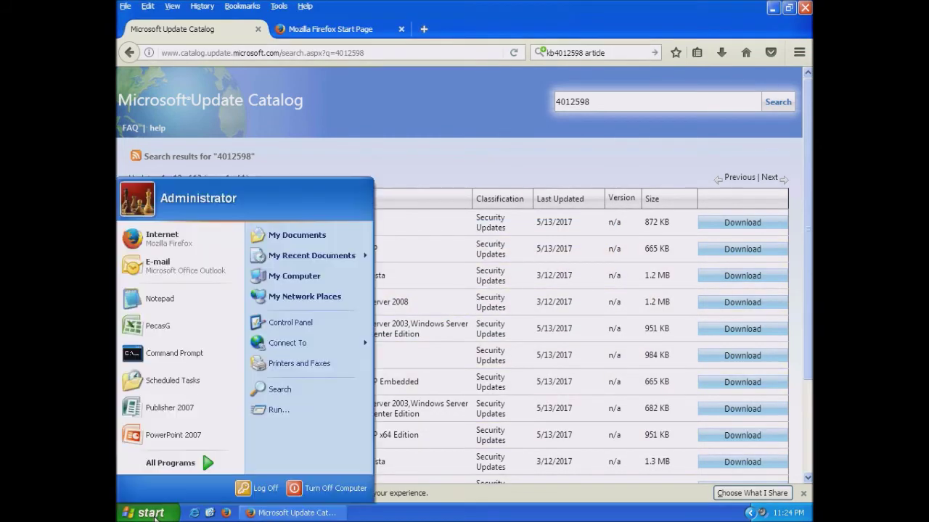
pyautogui.click(303, 409)
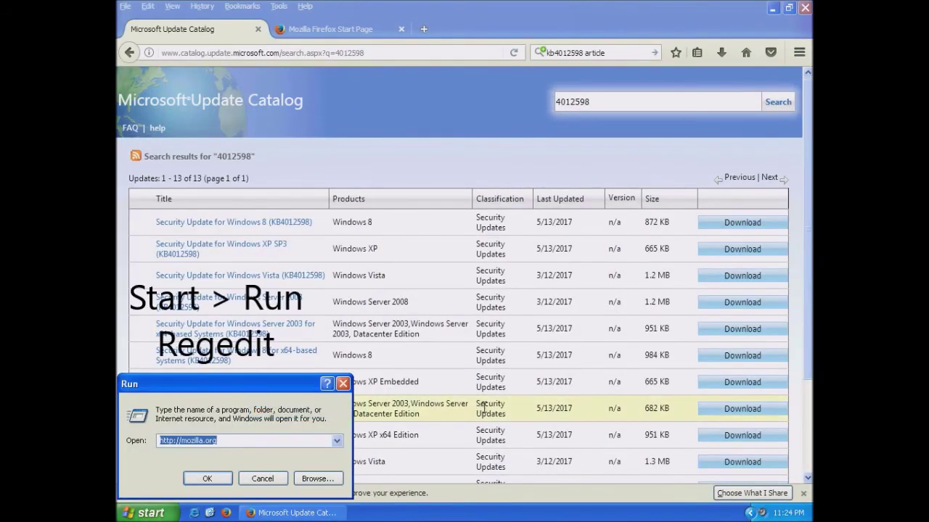
pyautogui.write('re')
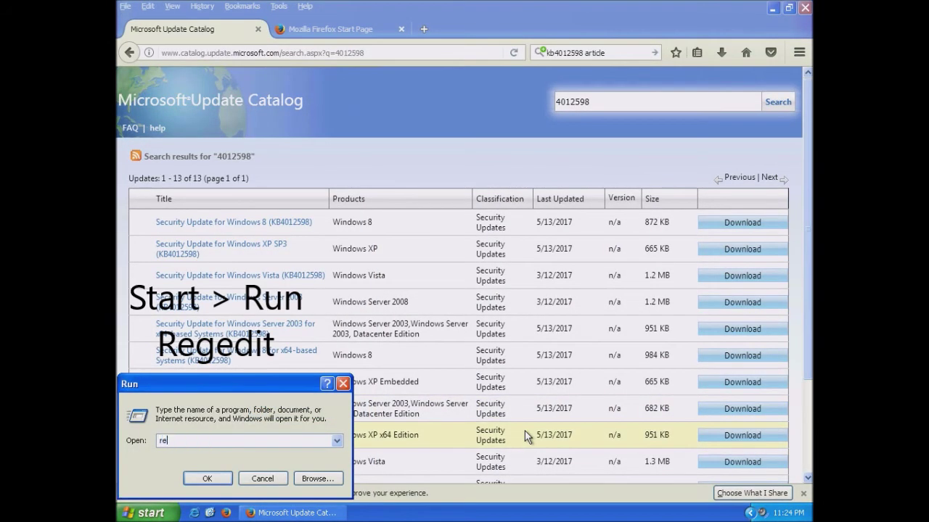
pyautogui.write('gedit')
pyautogui.click(223, 479)
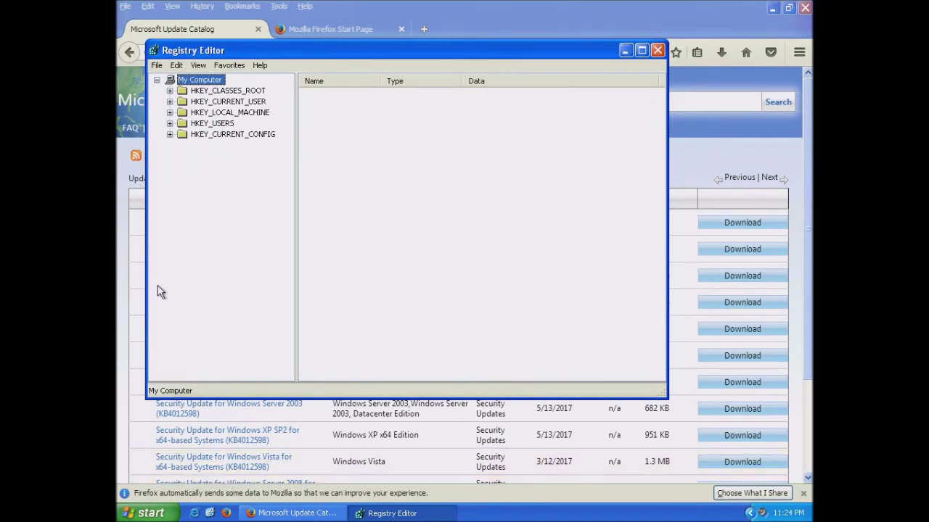
# - Go to the registry key HKEY_LOCAL_MACHINE\SYSTEM\CurrentControlSet\Control\Windows
pyautogui.click(169, 113)
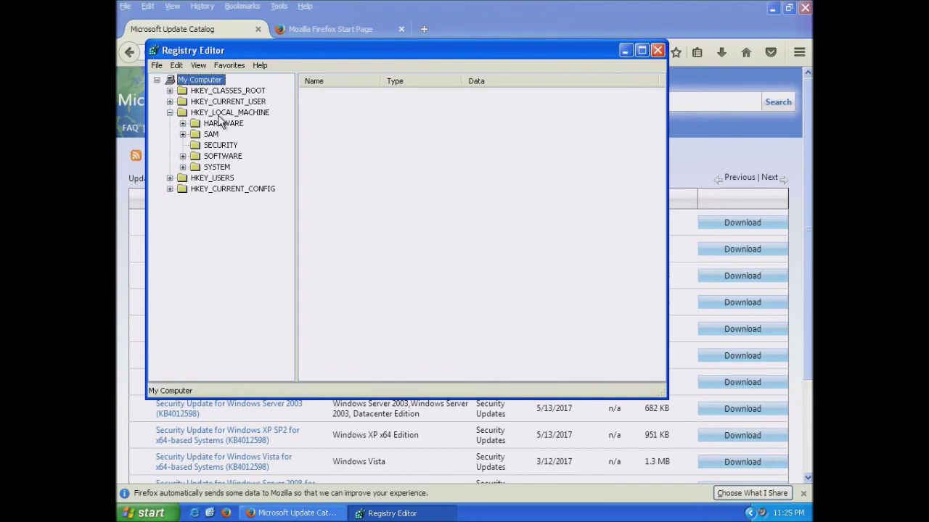
pyautogui.click(182, 167)
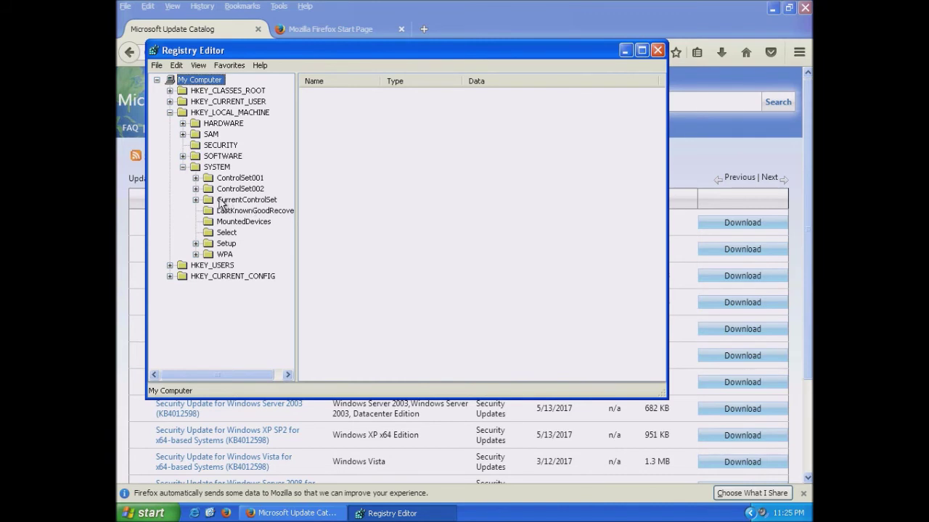
pyautogui.click(196, 199)
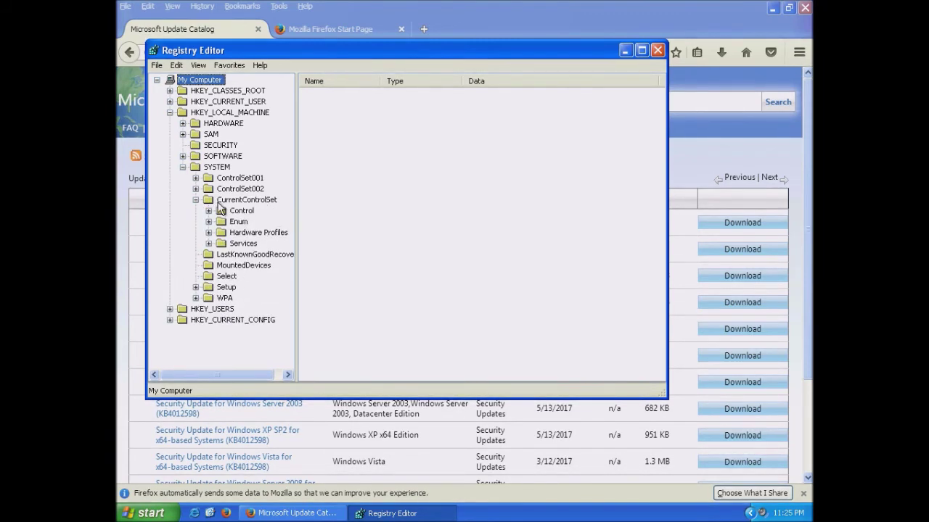
pyautogui.click(210, 211)
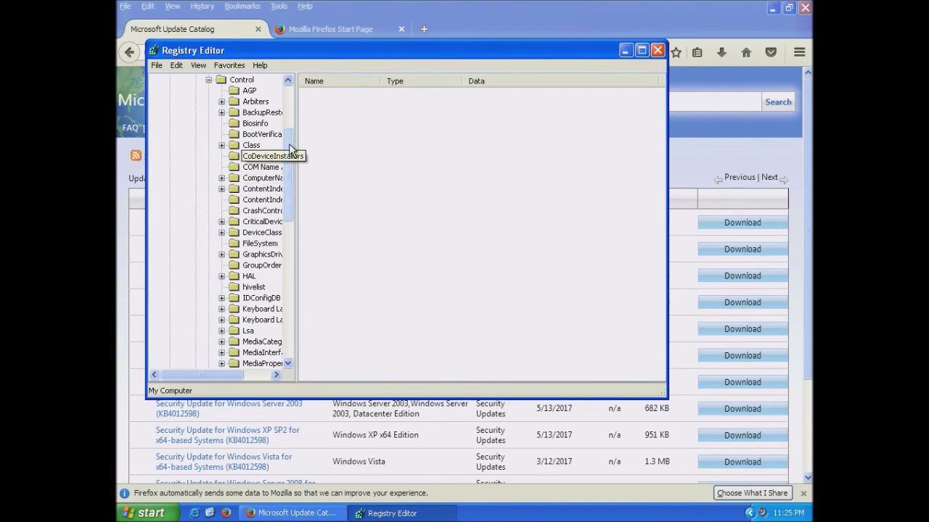
pyautogui.moveTo(290, 147); pyautogui.dragTo(289, 256)
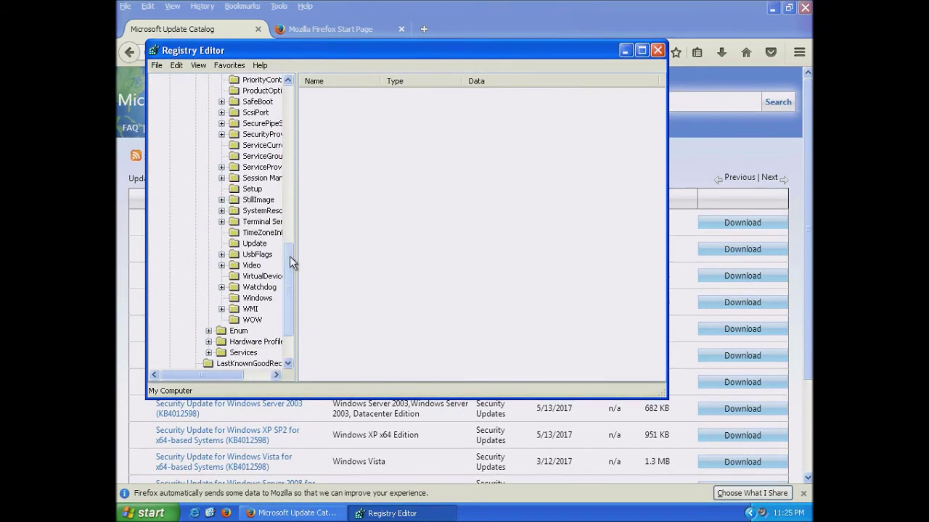
pyautogui.click(257, 300)
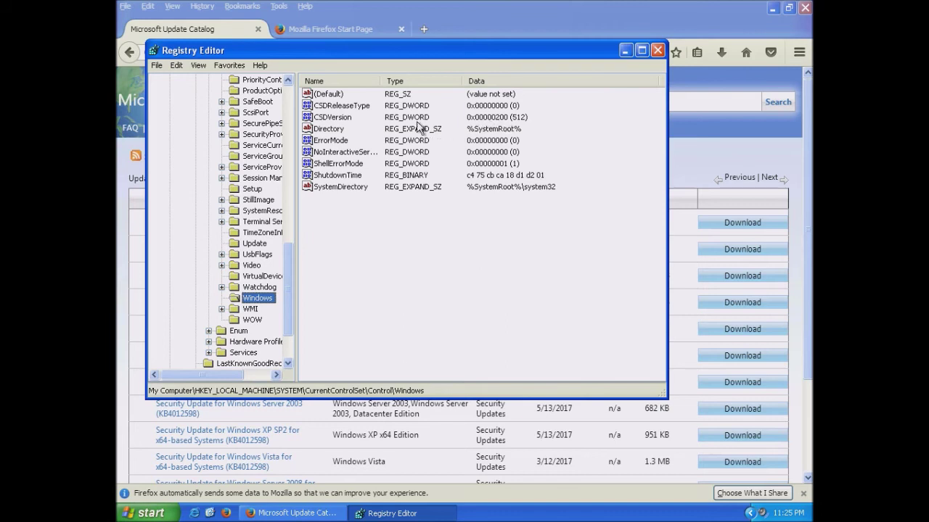
# - Set the CSDVersion DWORD in the Windows key to hexadecimal 300
pyautogui.rightClick(339, 119)
pyautogui.click(357, 129)
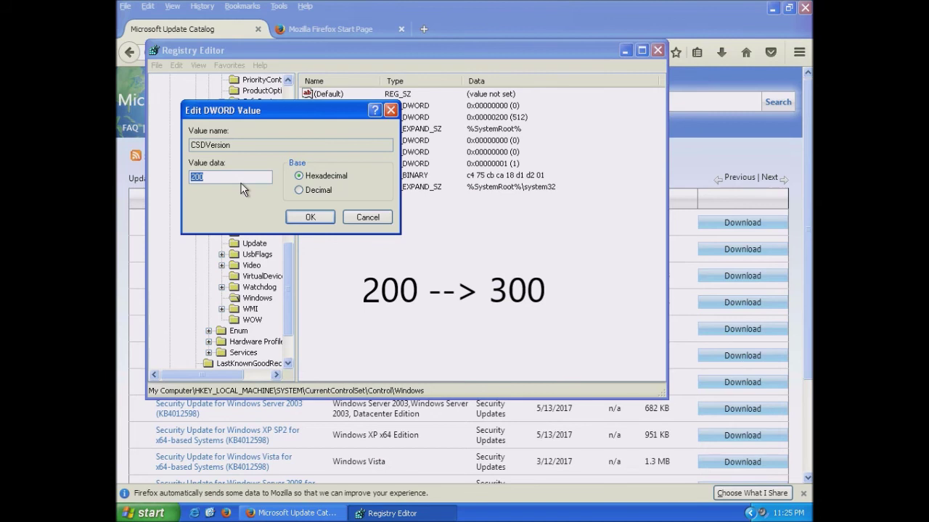
pyautogui.write('300')
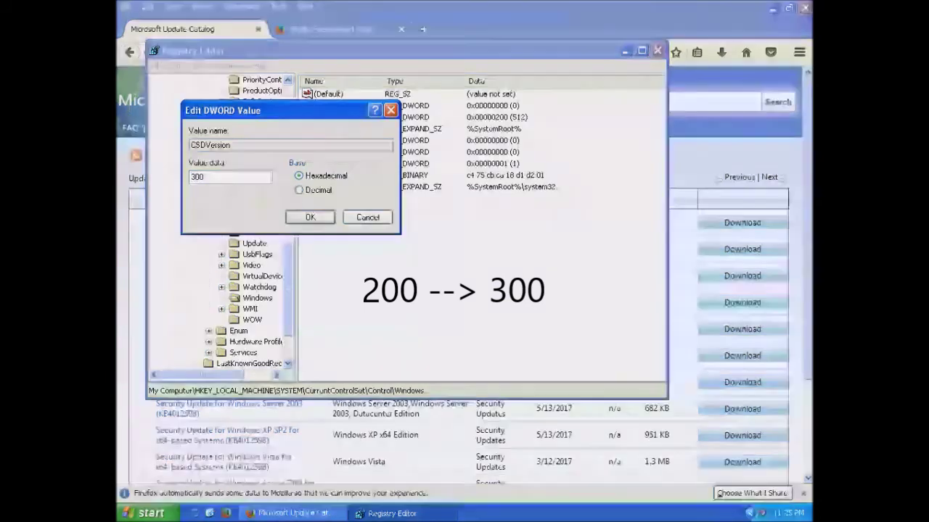
pyautogui.click(305, 218)
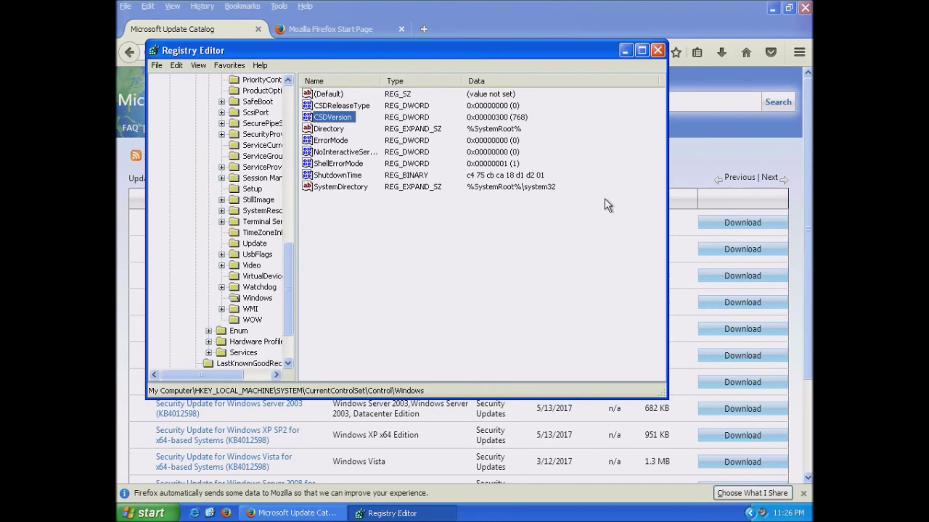
# - Return to Firefox and run the downloaded KB4012598 executable again, allowing it past the security warning
pyautogui.click(705, 152)
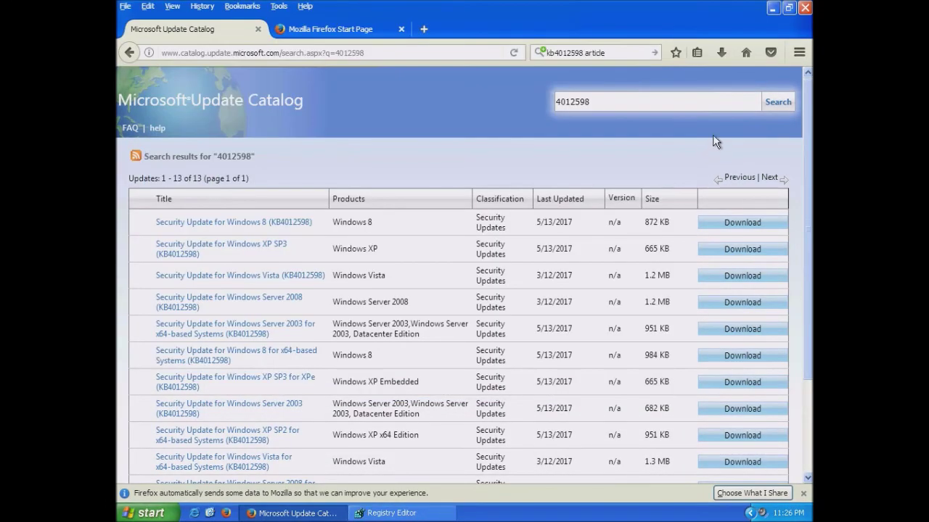
pyautogui.click(722, 54)
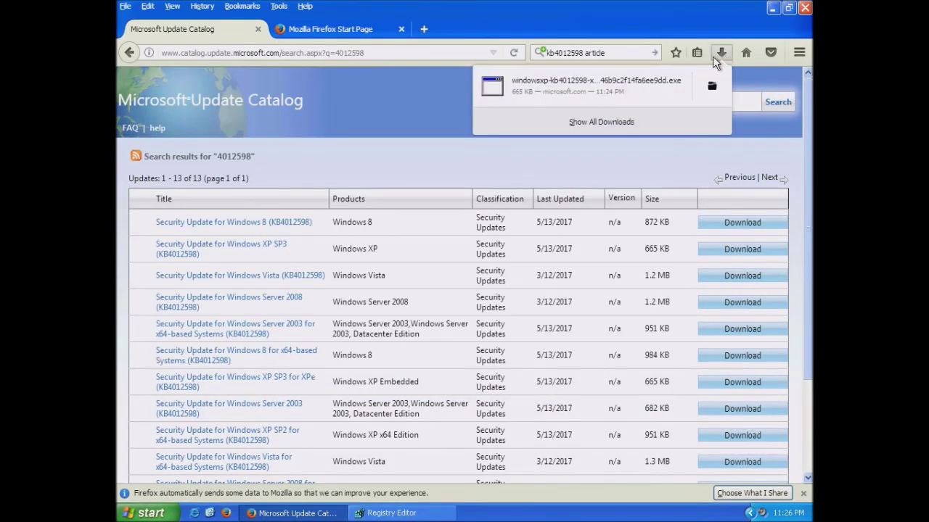
pyautogui.click(545, 90)
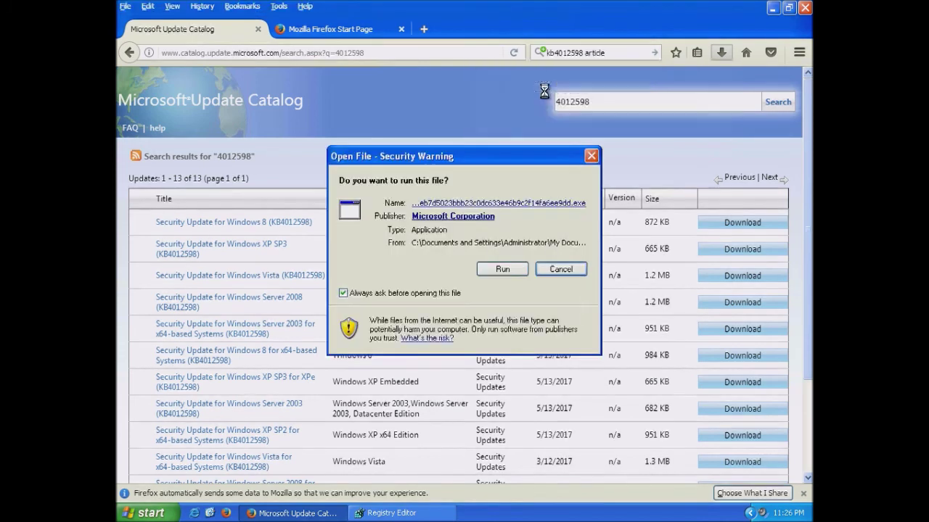
pyautogui.click(502, 269)
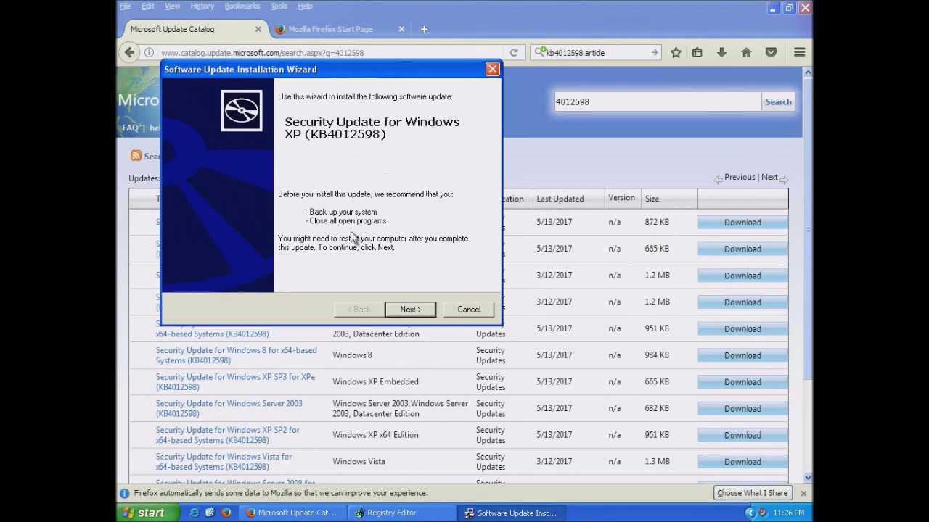
# - Install Security Update KB4012598 through the installation wizard, accepting the license agreement, and finish the wizard
pyautogui.click(410, 310)
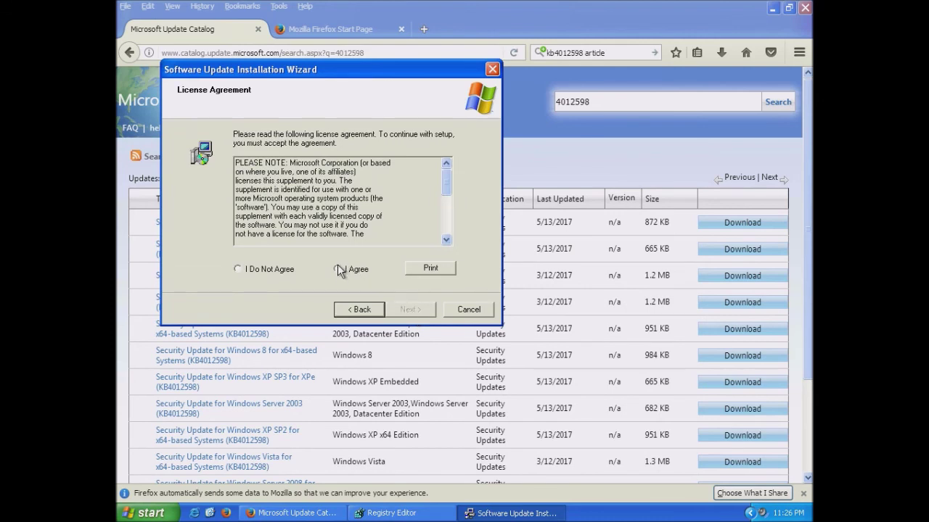
pyautogui.click(337, 270)
pyautogui.click(407, 310)
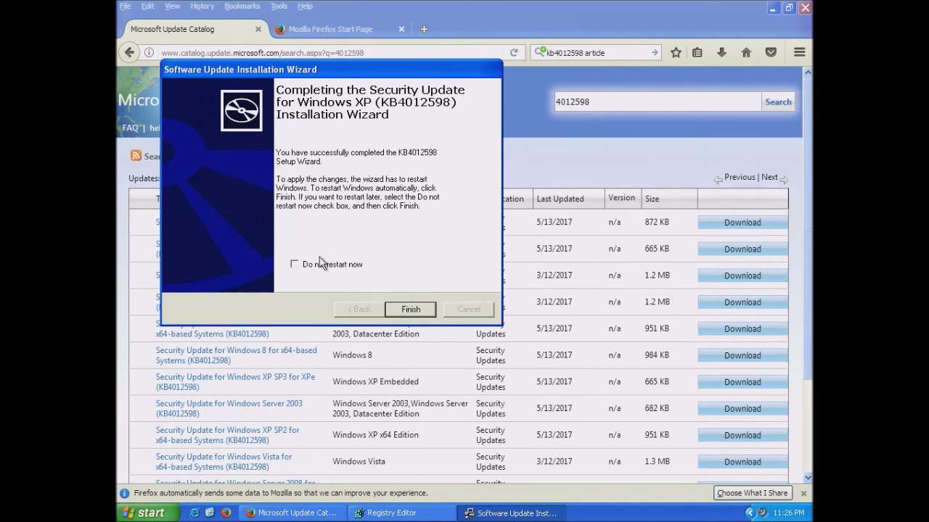
pyautogui.click(411, 310)
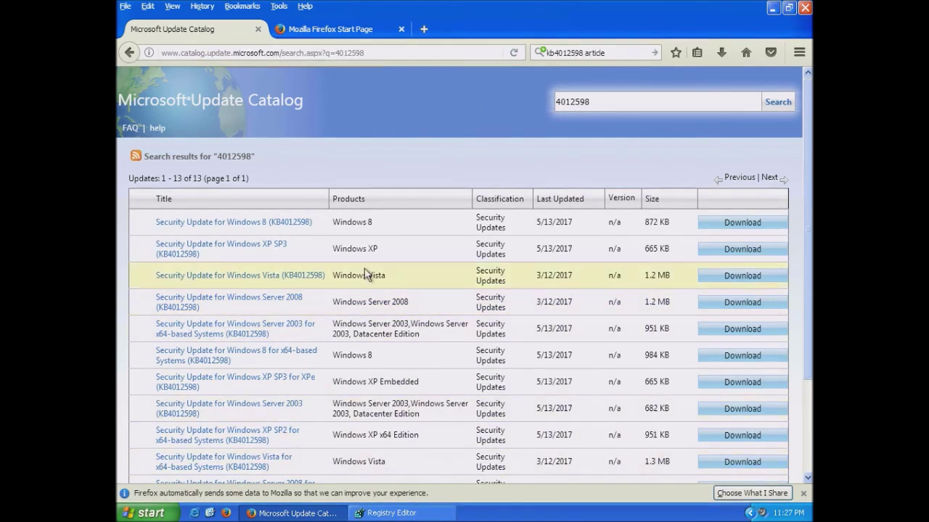
# - Switch back to the Registry Editor and open the CSDVersion value for editing
pyautogui.click(379, 513)
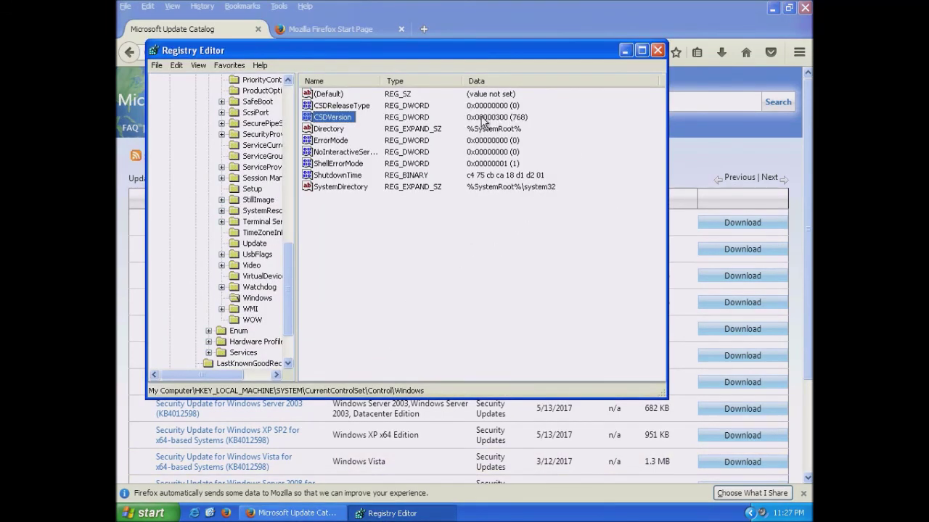
pyautogui.doubleClick(509, 122)
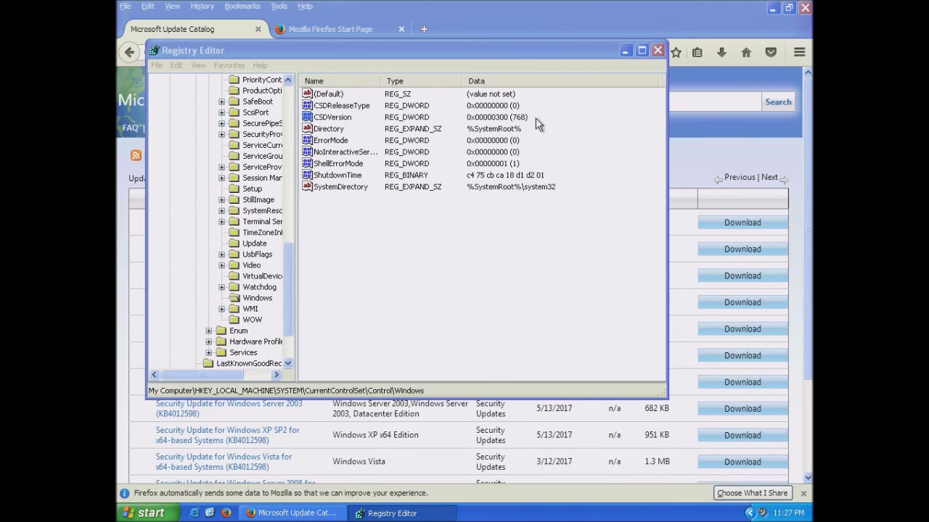